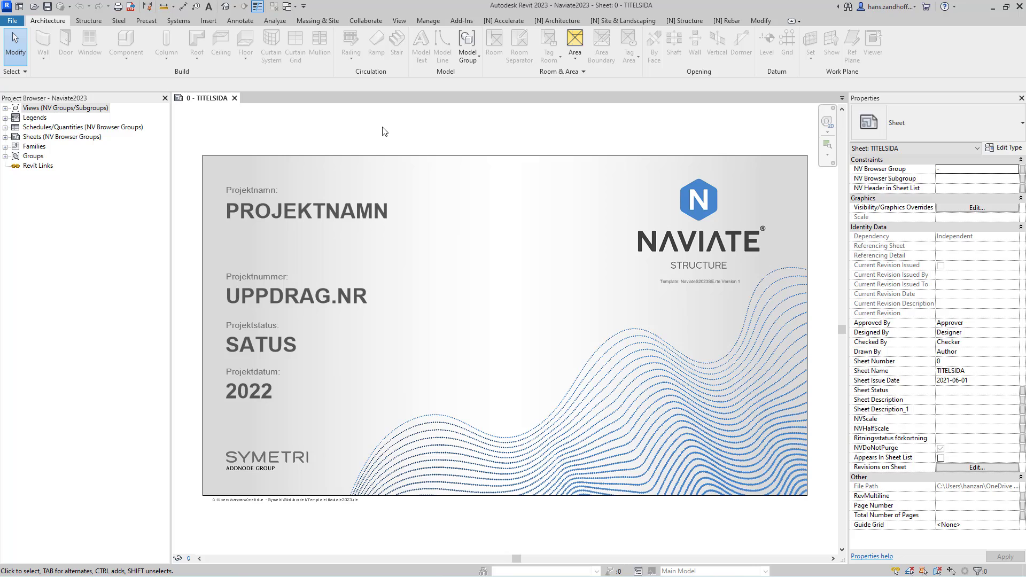
- Open the File menu to show the Print options for the TITELSIDA title sheet
{"action": "left_click", "coordinate": [11, 22]}
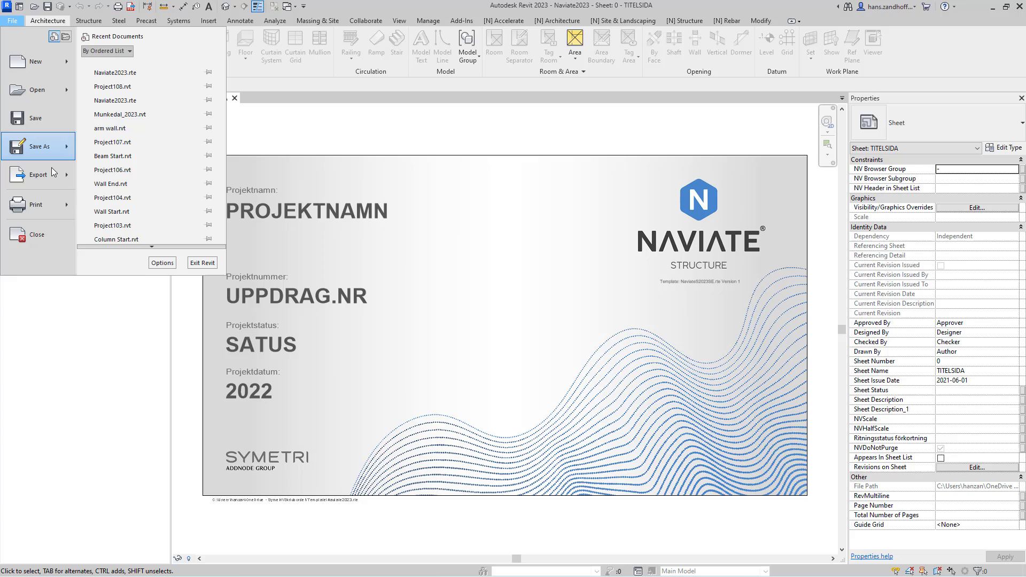
{"action": "mouse_move", "coordinate": [36, 204]}
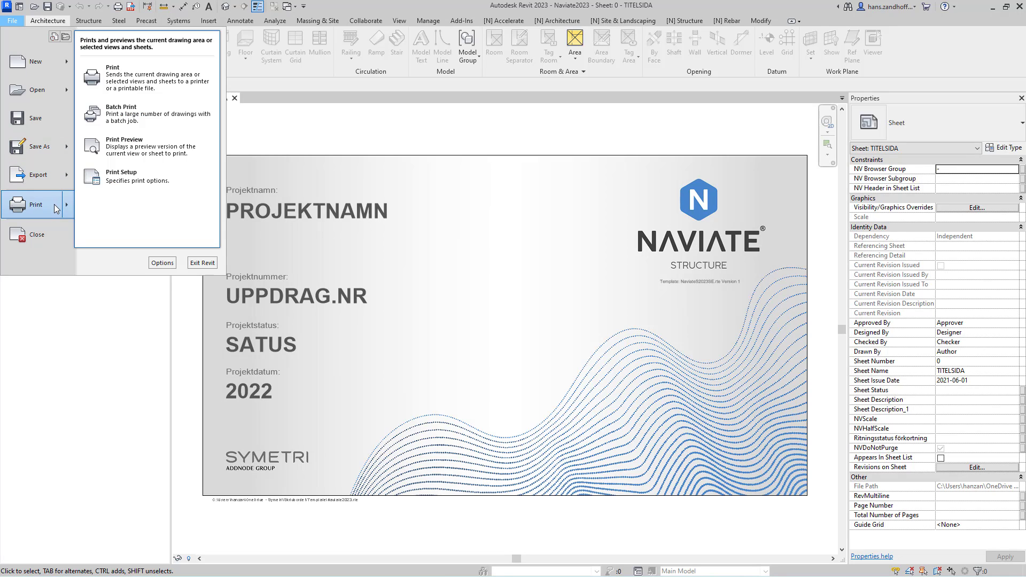
- Review the print setup (A3 landscape, colour, 50% zoom) and close it without changes
{"action": "left_click", "coordinate": [147, 85]}
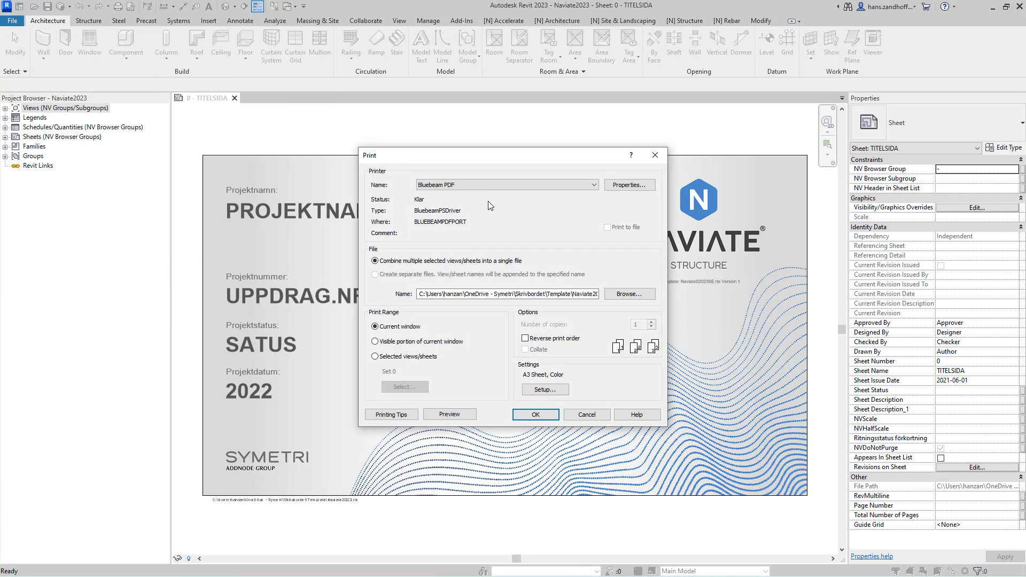
{"action": "left_click", "coordinate": [552, 390]}
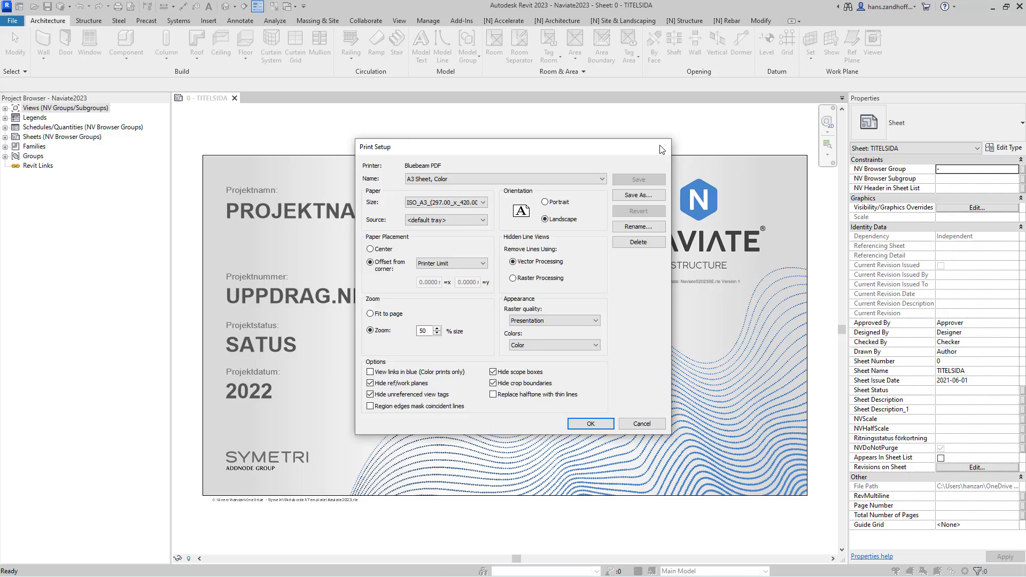
{"action": "key", "text": "Escape"}
{"action": "key", "text": "Escape"}
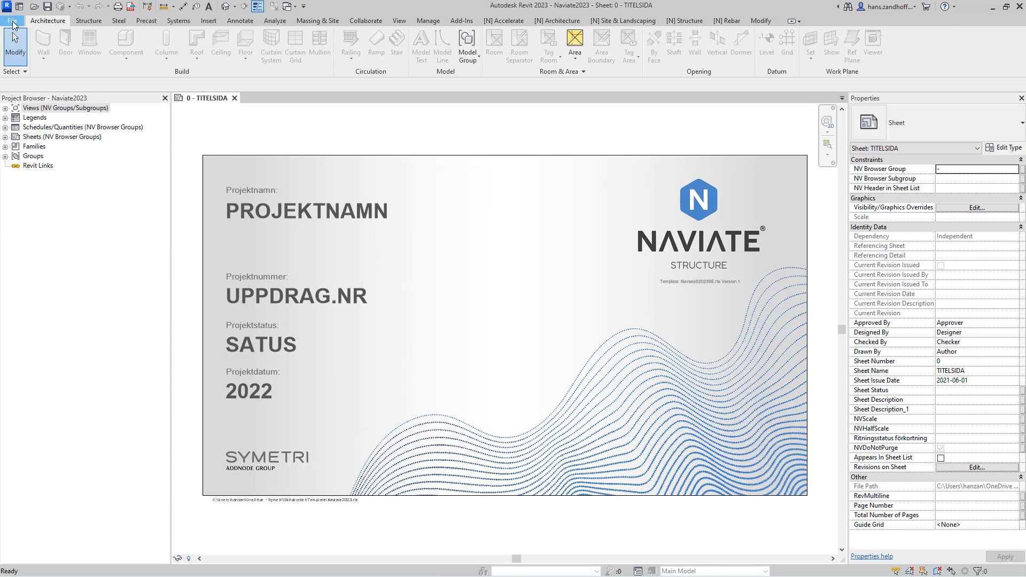
{"action": "left_click", "coordinate": [11, 19]}
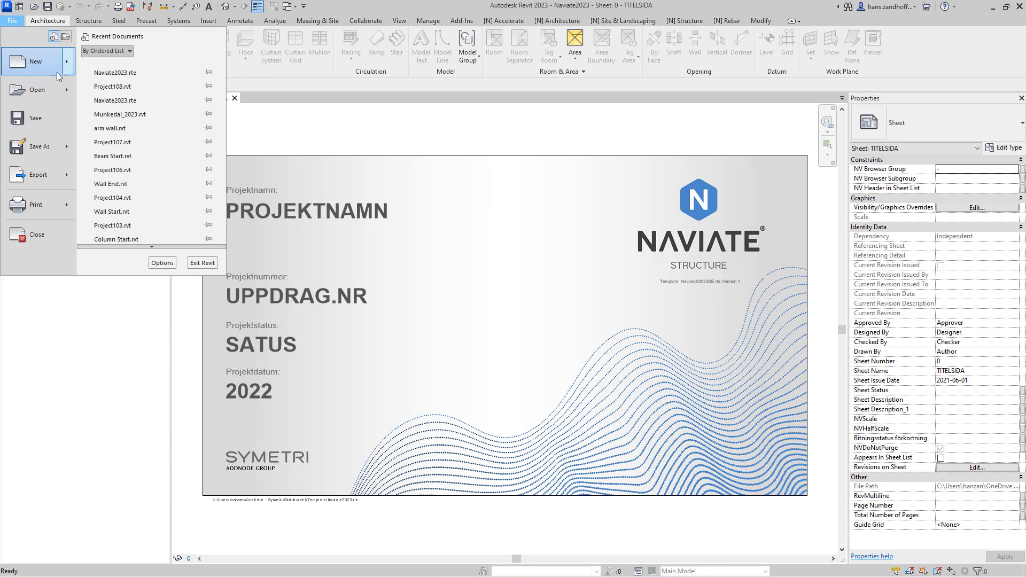
{"action": "mouse_move", "coordinate": [38, 175]}
{"action": "left_click", "coordinate": [120, 99]}
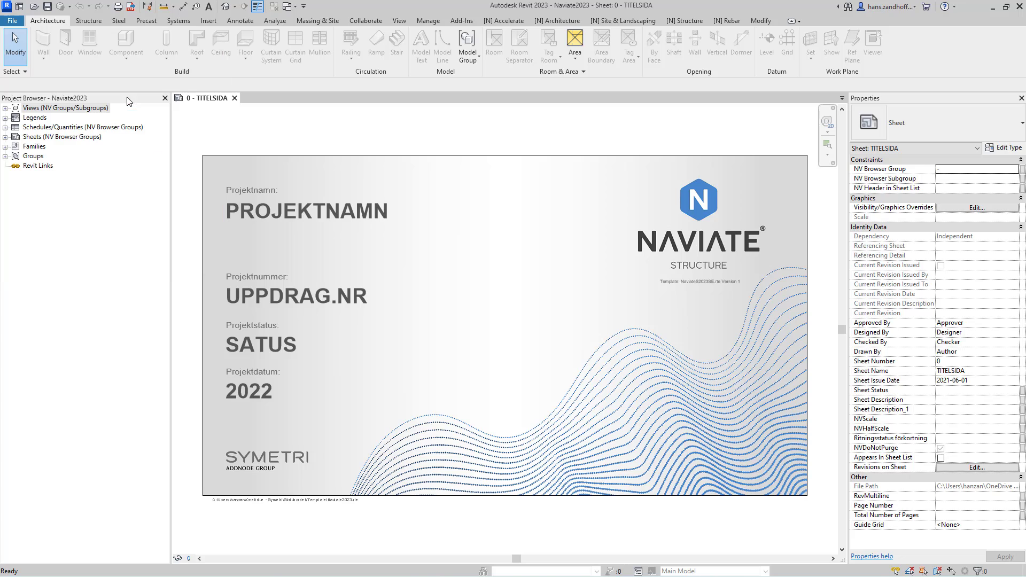
{"action": "left_click", "coordinate": [559, 208]}
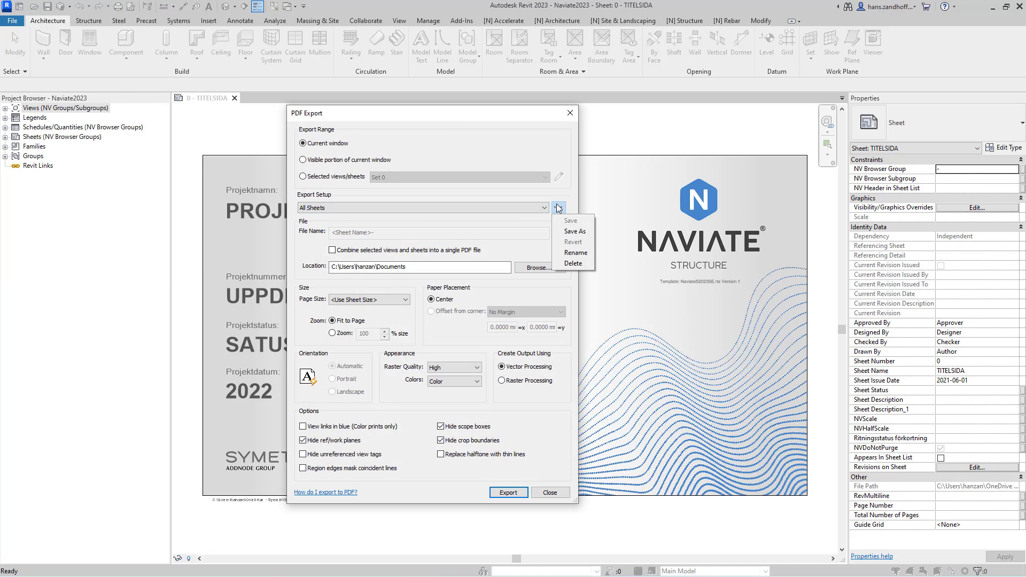
{"action": "left_click", "coordinate": [512, 207]}
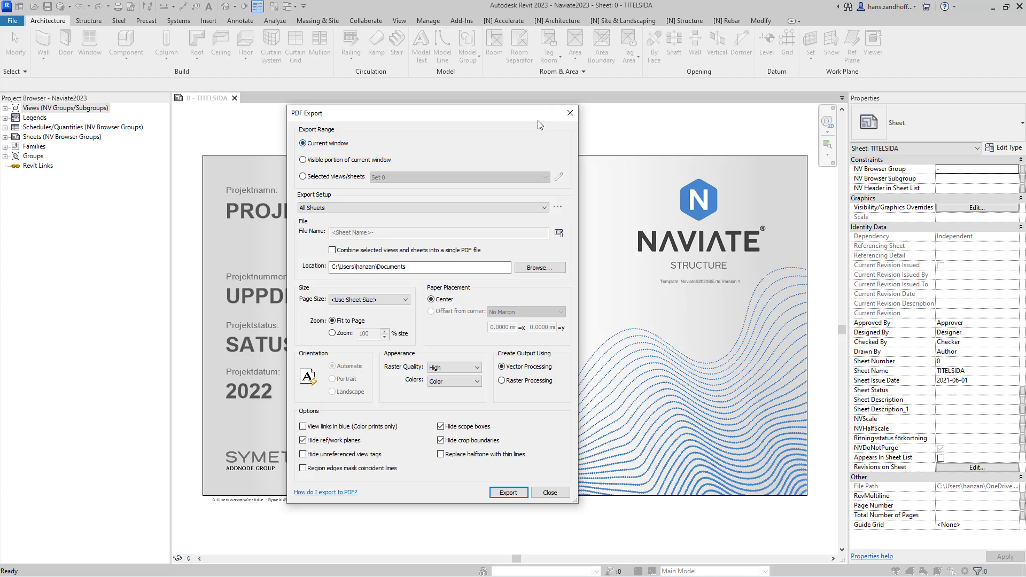
{"action": "left_click", "coordinate": [570, 113]}
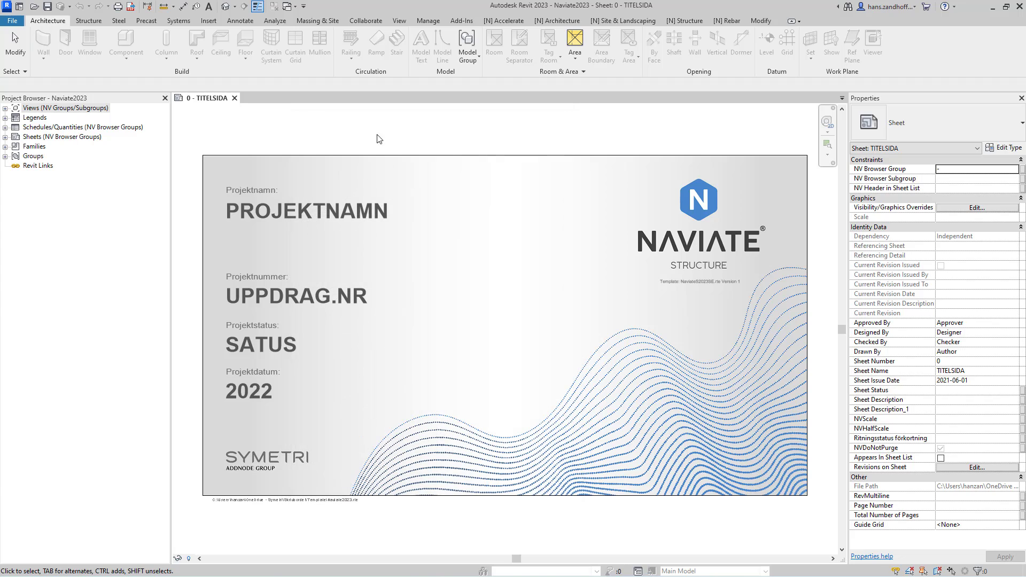
{"action": "left_click", "coordinate": [16, 22]}
{"action": "mouse_move", "coordinate": [38, 175]}
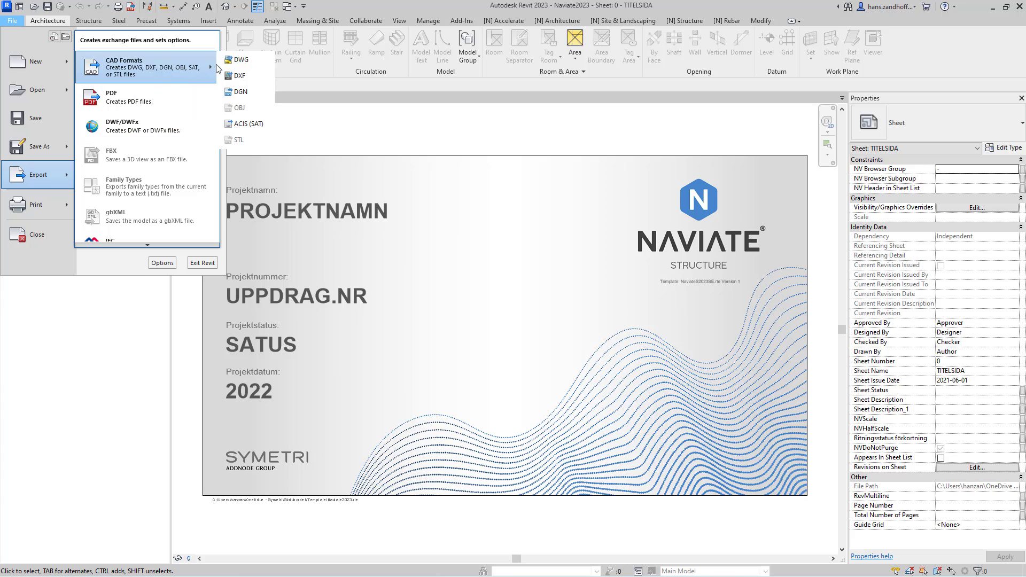
{"action": "left_click", "coordinate": [237, 61]}
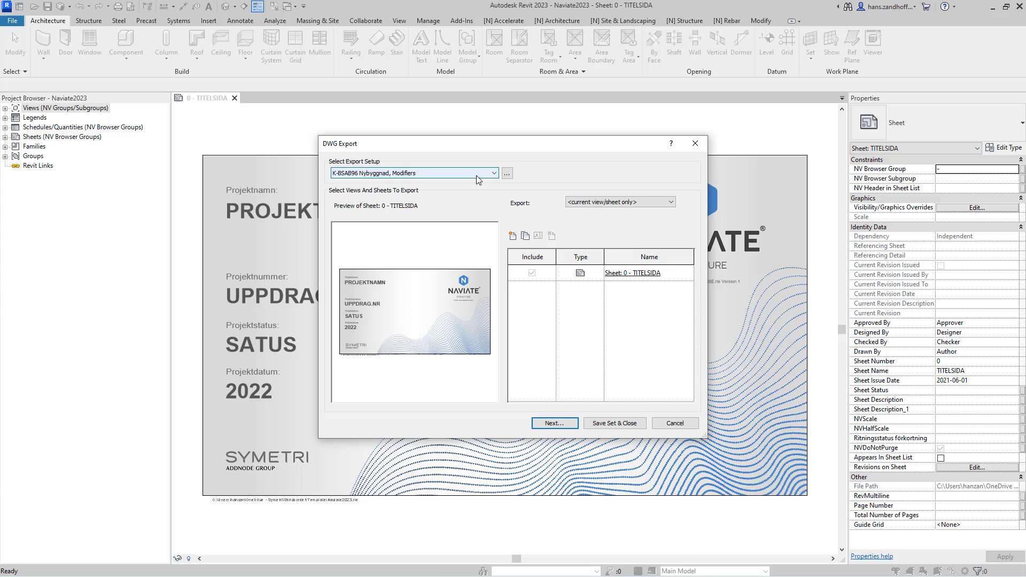
{"action": "left_click", "coordinate": [681, 423]}
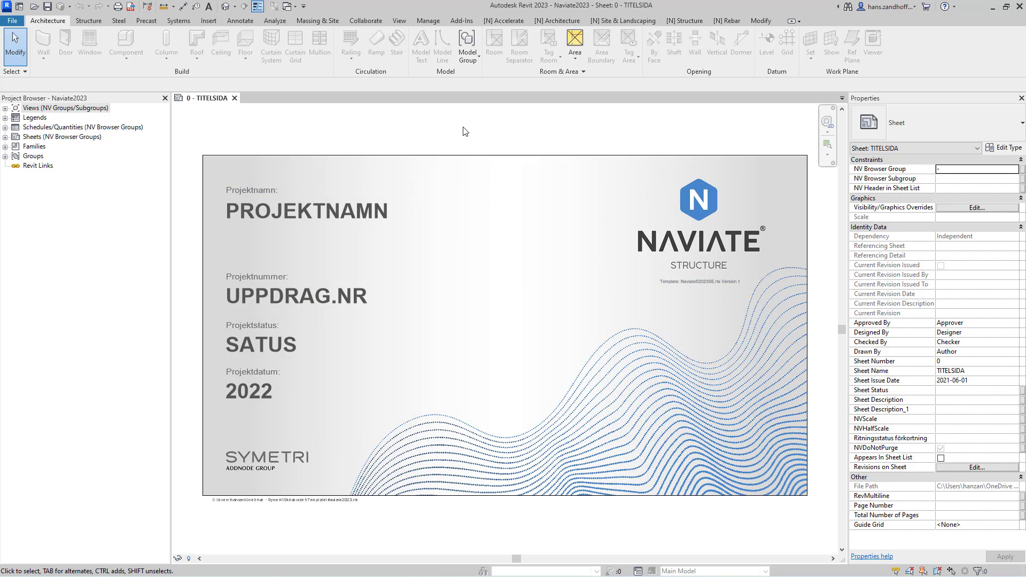
- Open Naviate Publish from the [N] Accelerate tab and move its window
{"action": "left_click", "coordinate": [520, 19]}
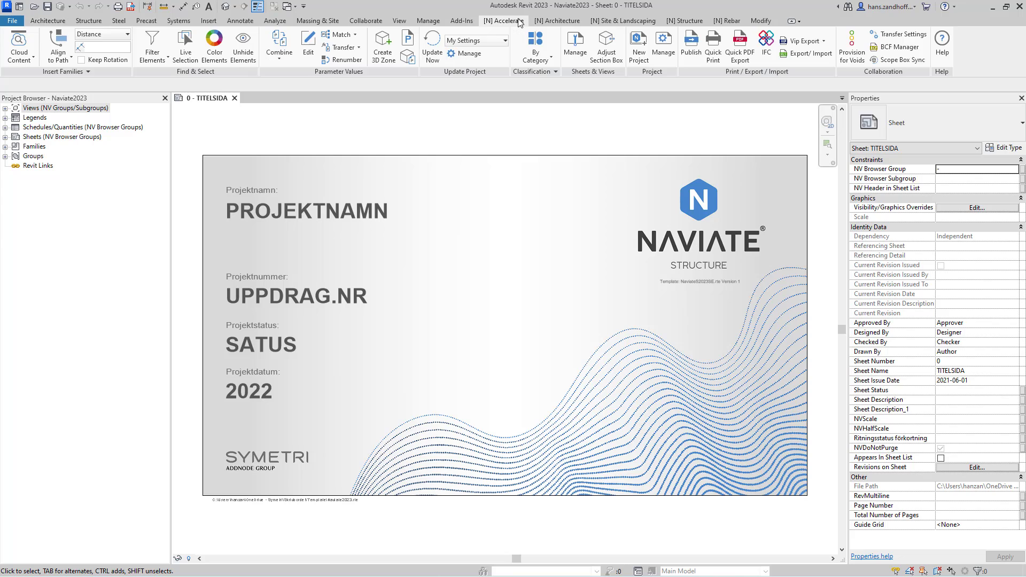
{"action": "left_click", "coordinate": [693, 57]}
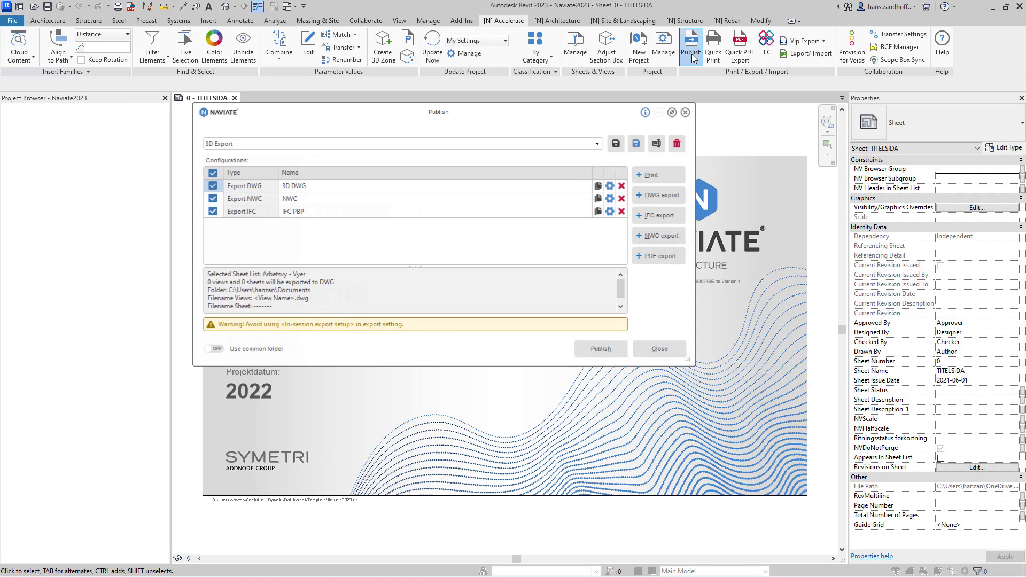
{"action": "left_click_drag", "start_coordinate": [584, 120], "coordinate": [598, 107]}
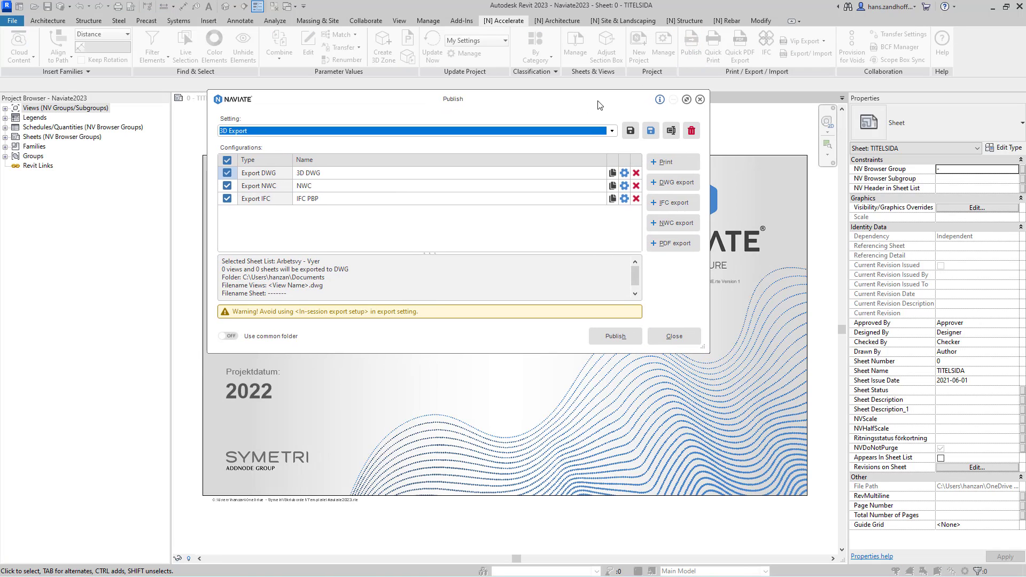
- Browse the 3D Export and 2D Export settings, then load the In-Session setting
{"action": "left_click", "coordinate": [614, 131]}
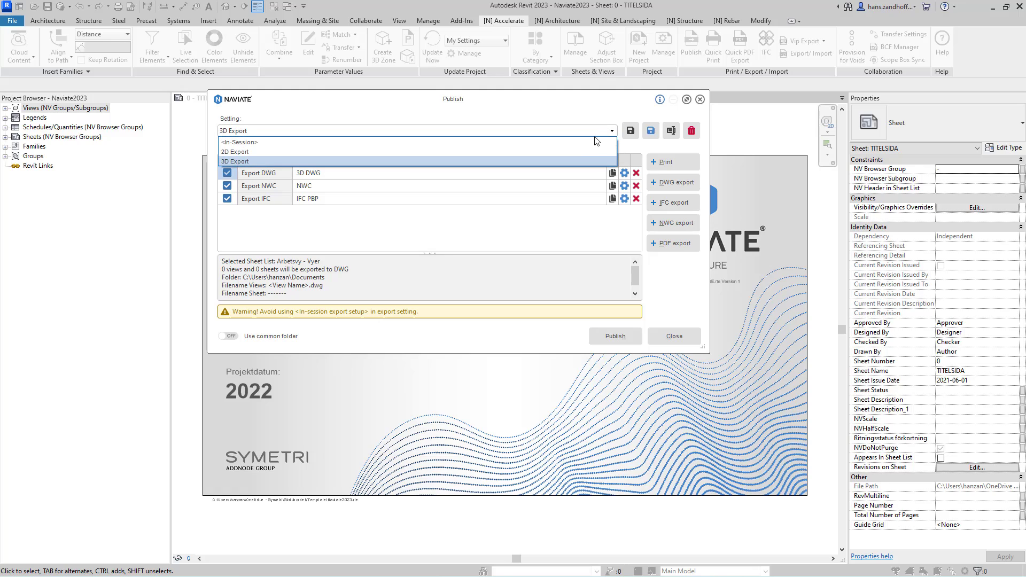
{"action": "left_click", "coordinate": [251, 163]}
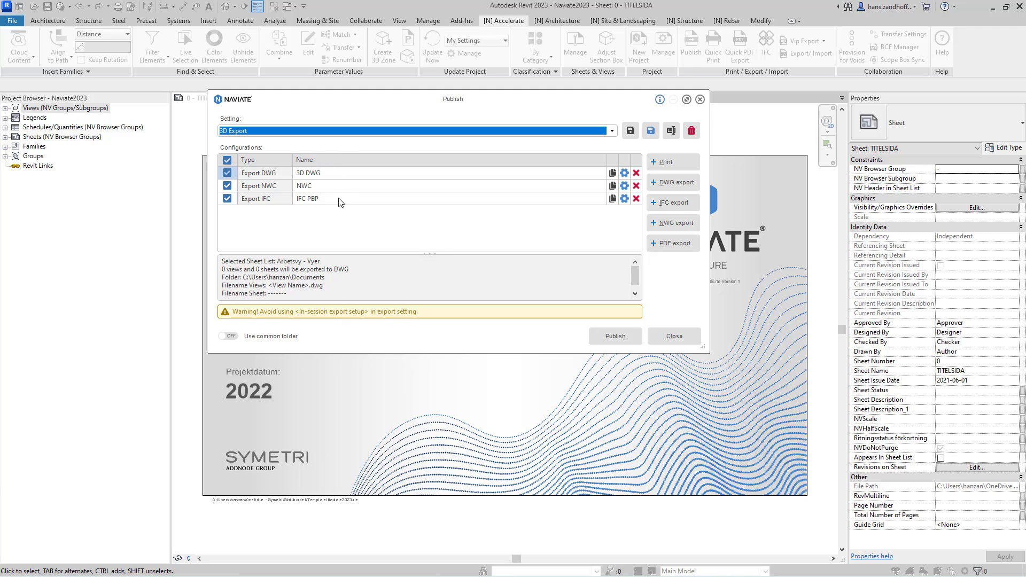
{"action": "left_click", "coordinate": [336, 132]}
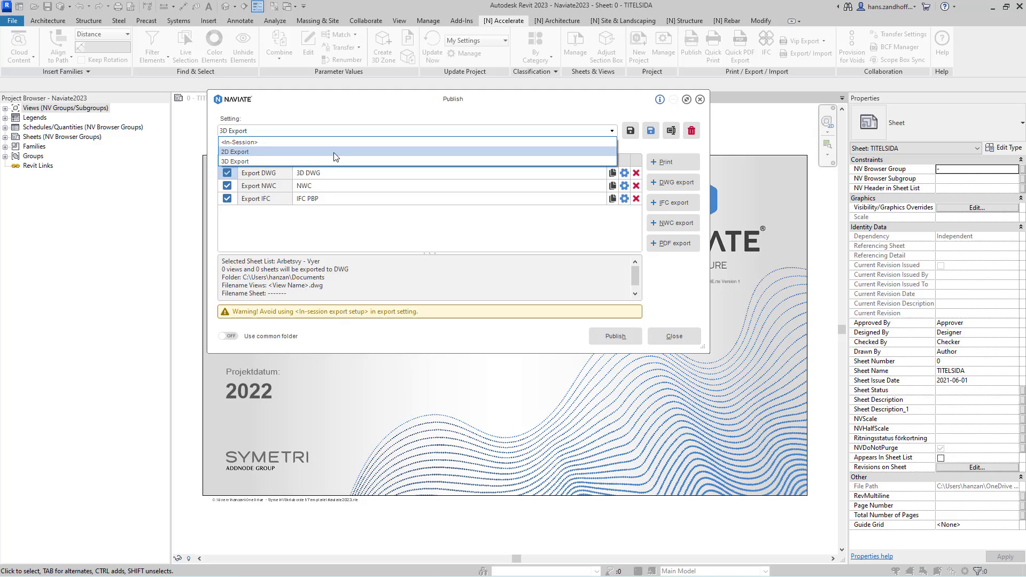
{"action": "left_click", "coordinate": [334, 152]}
{"action": "left_click", "coordinate": [335, 133]}
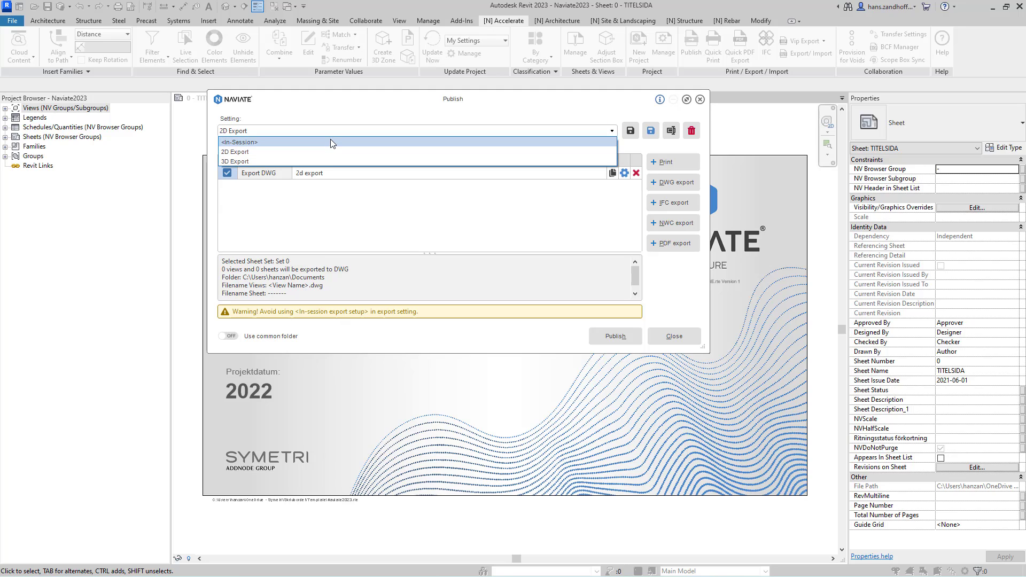
{"action": "left_click", "coordinate": [331, 141]}
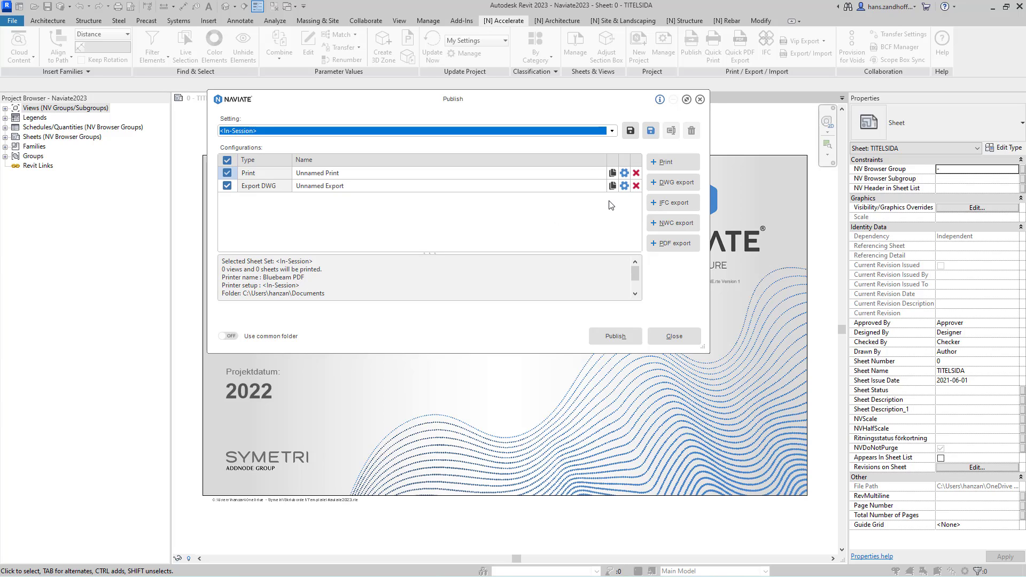
- Save the setting under the name Sheet List and delete its Print configuration
{"action": "left_click", "coordinate": [651, 133]}
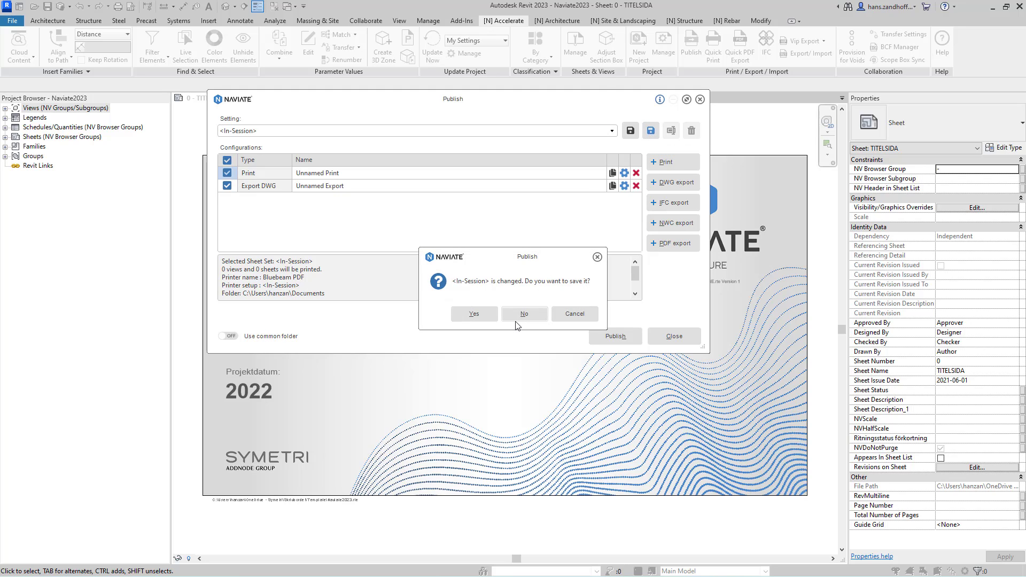
{"action": "left_click", "coordinate": [522, 315]}
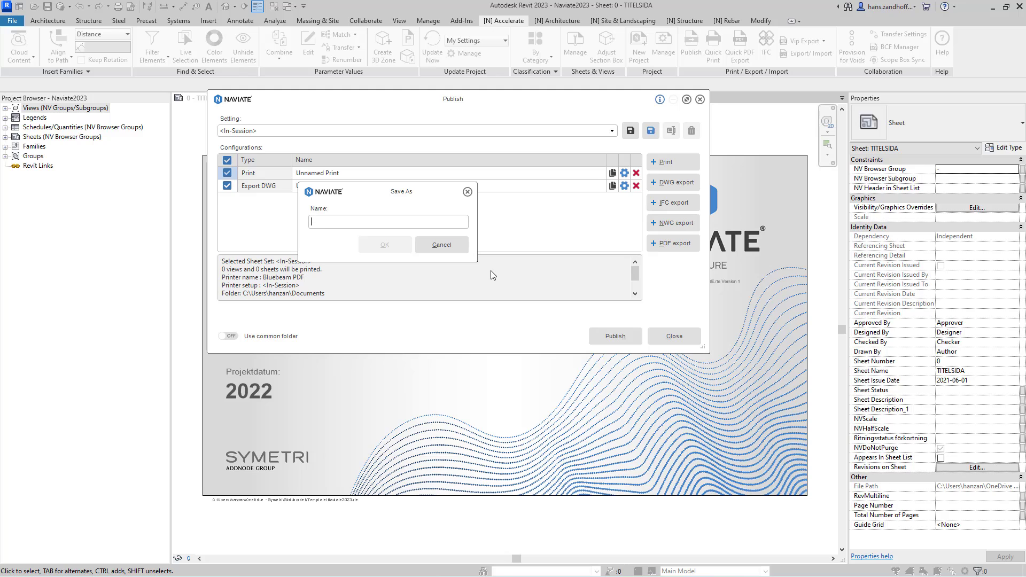
{"action": "type", "text": "Sheet L"}
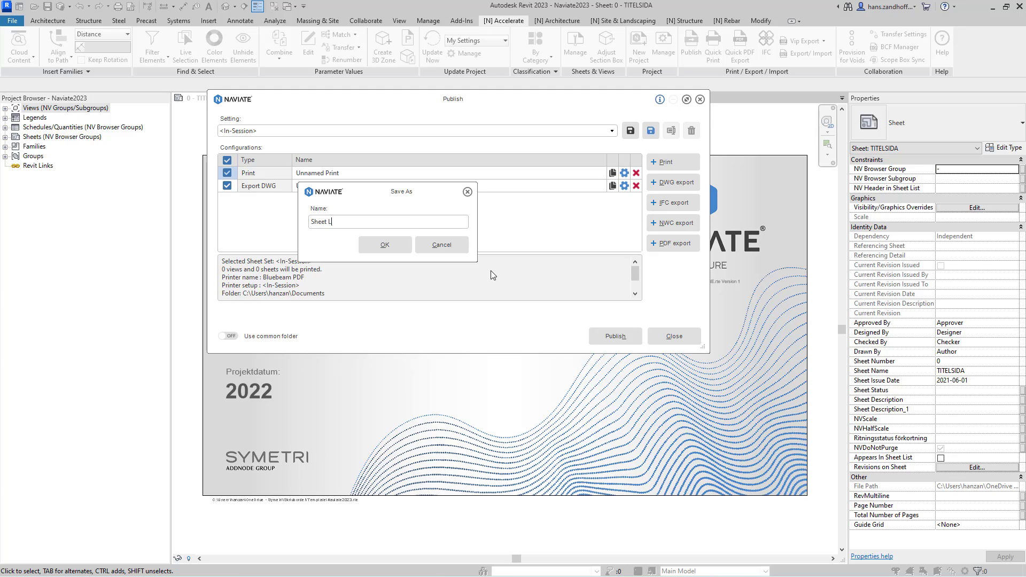
{"action": "type", "text": "ist"}
{"action": "left_click", "coordinate": [377, 243]}
{"action": "left_click", "coordinate": [636, 173]}
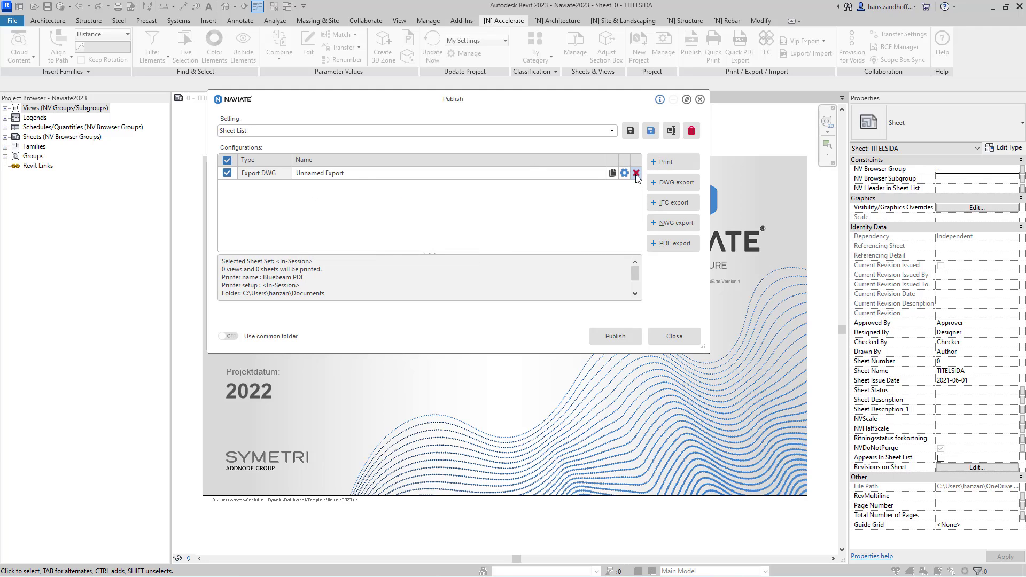
- Remove the DWG export, add a new Print 1 configuration, and open its settings
{"action": "left_click", "coordinate": [636, 174]}
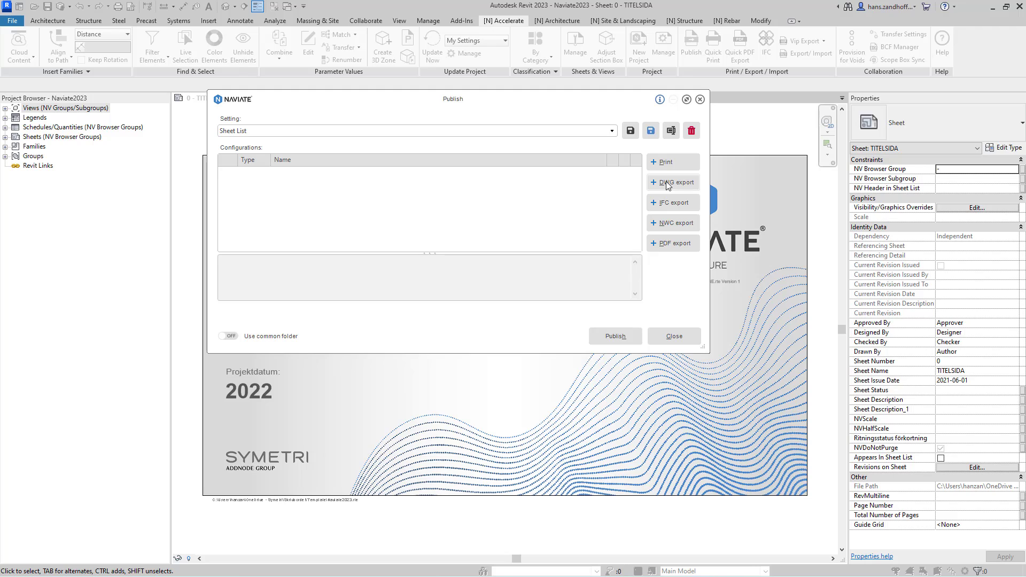
{"action": "left_click", "coordinate": [670, 162]}
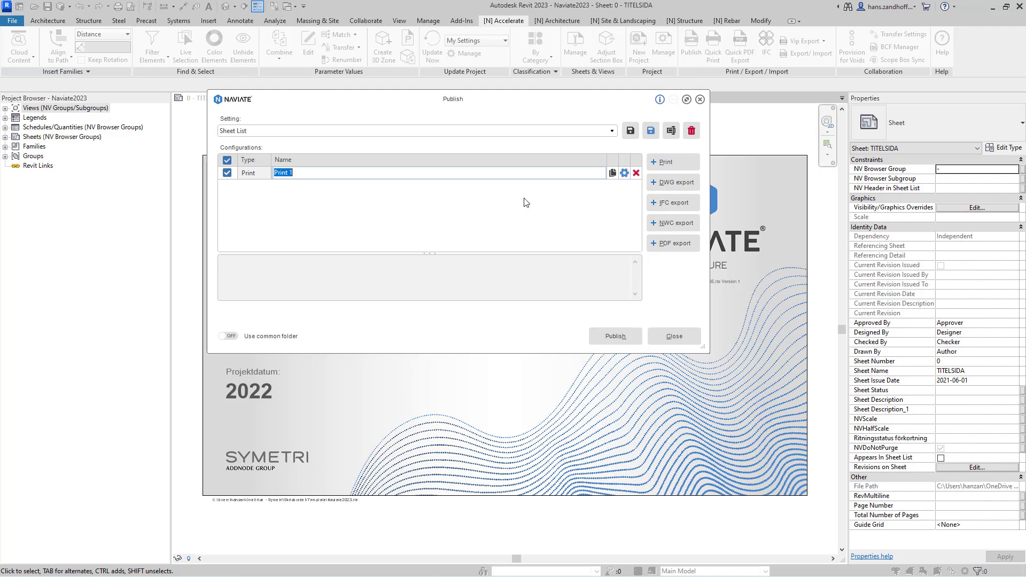
{"action": "left_click", "coordinate": [624, 174]}
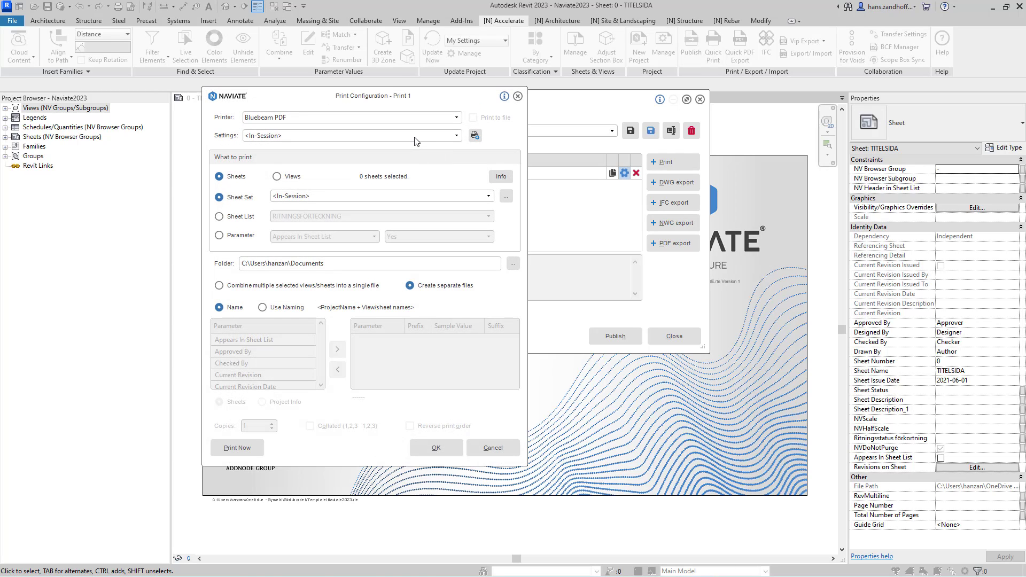
- Set Print 1 to A1 Sheet, Color, printing the RITNINGSFÖRTECKNING sheet list with files named by Sheet Name
{"action": "left_click", "coordinate": [414, 137]}
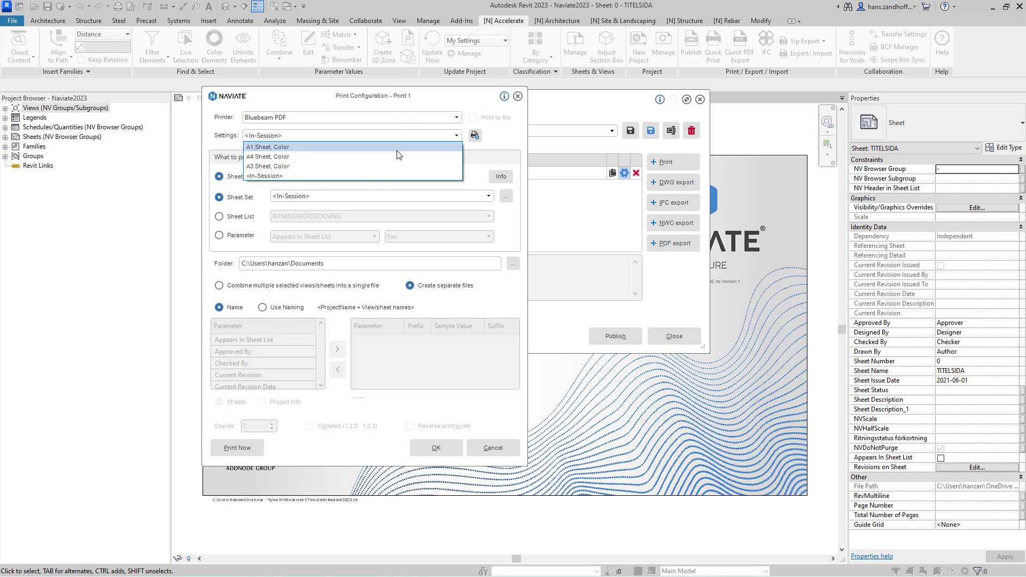
{"action": "left_click", "coordinate": [397, 149]}
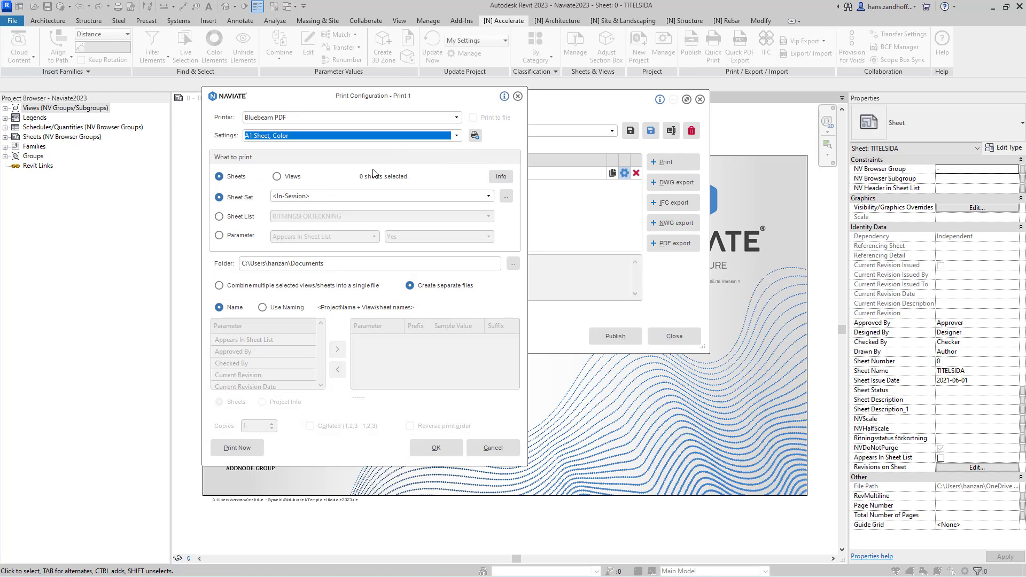
{"action": "left_click", "coordinate": [234, 218]}
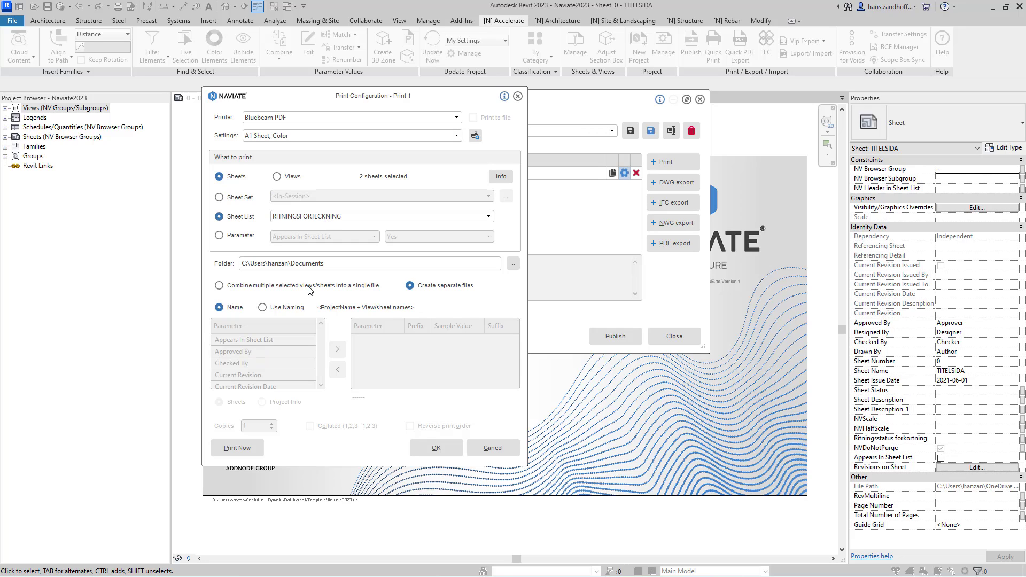
{"action": "left_click", "coordinate": [263, 307]}
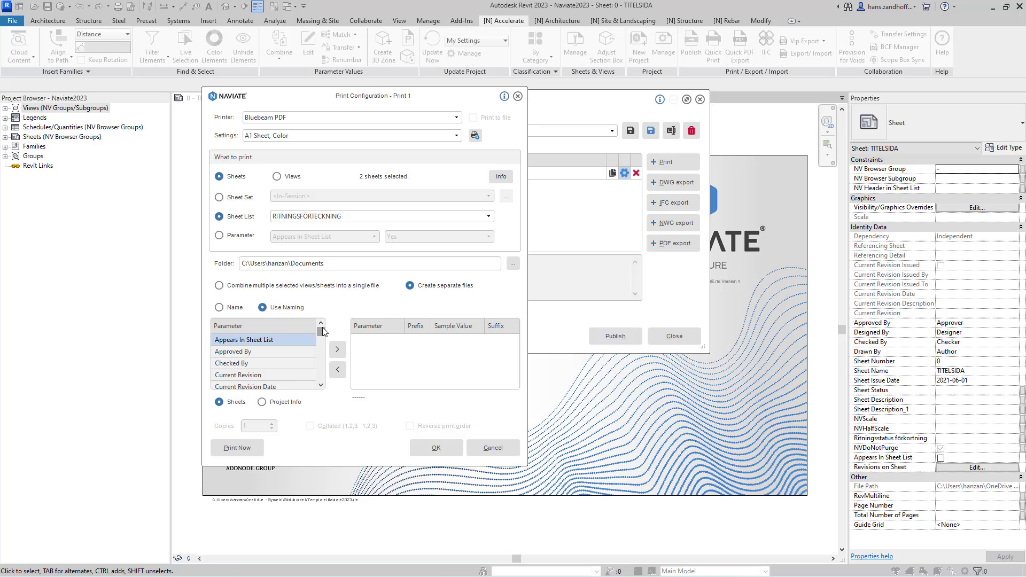
{"action": "left_click_drag", "start_coordinate": [321, 333], "coordinate": [322, 374]}
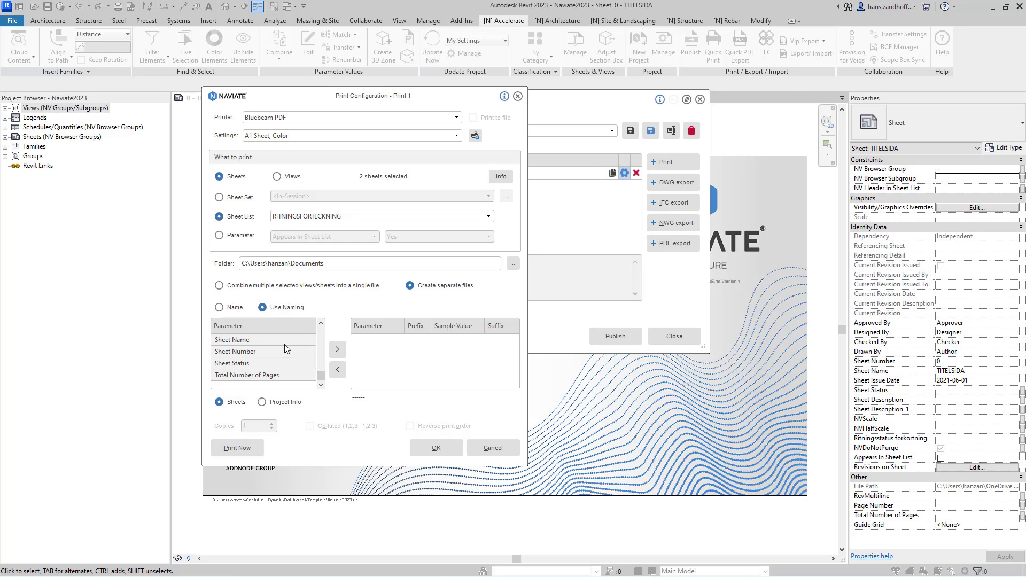
{"action": "left_click", "coordinate": [285, 342]}
{"action": "left_click", "coordinate": [337, 351]}
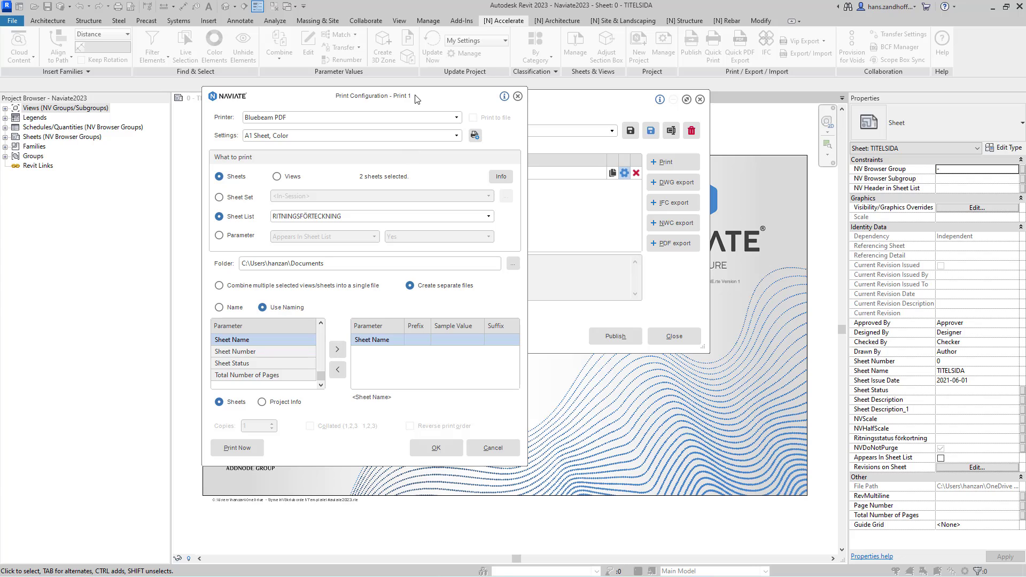
{"action": "left_click_drag", "start_coordinate": [417, 99], "coordinate": [424, 68]}
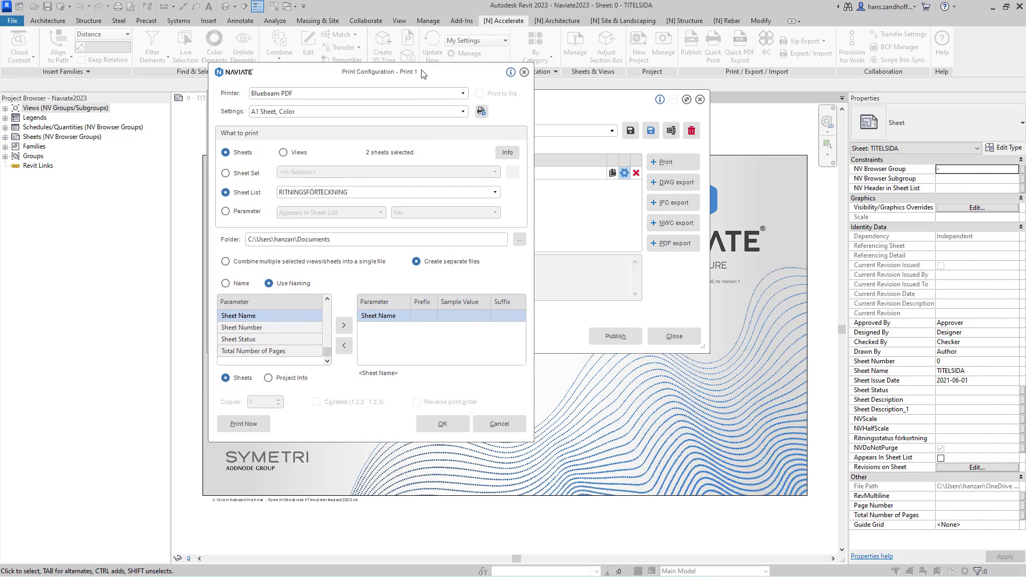
{"action": "left_click", "coordinate": [439, 418]}
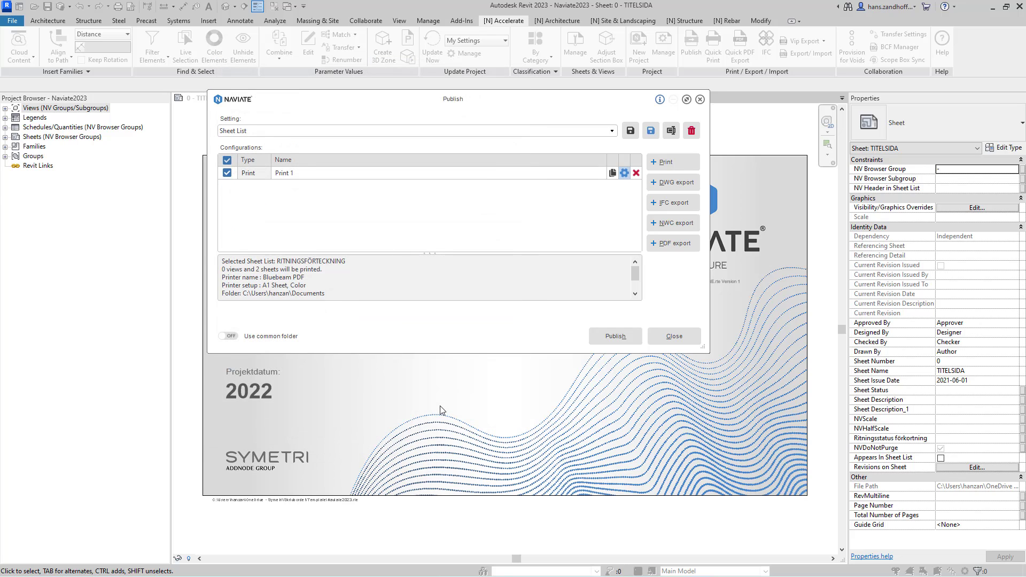
- Save the Sheet List setting, keep it selected, and close Naviate Publish
{"action": "left_click", "coordinate": [633, 134]}
{"action": "left_click", "coordinate": [613, 132]}
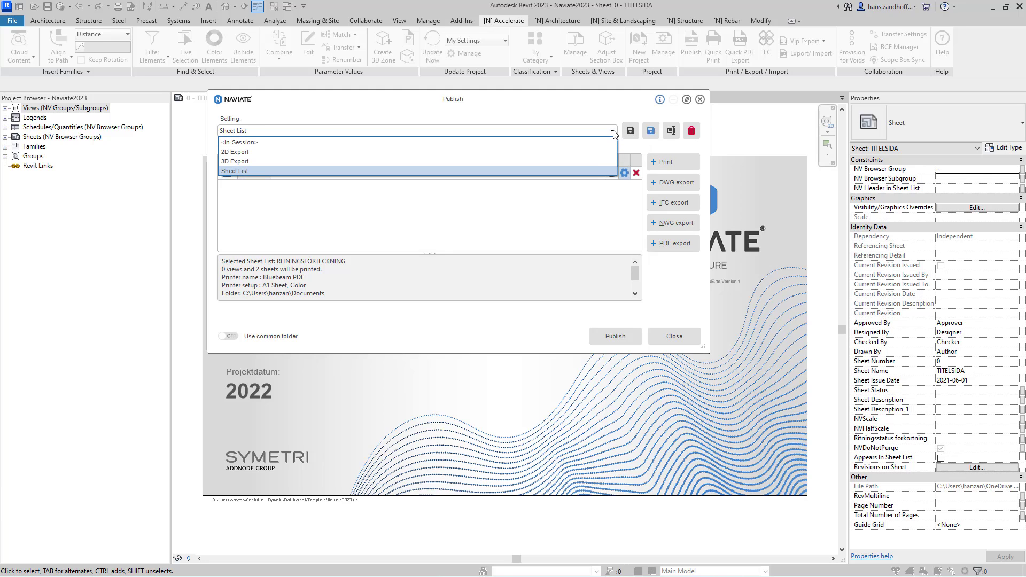
{"action": "left_click", "coordinate": [614, 132]}
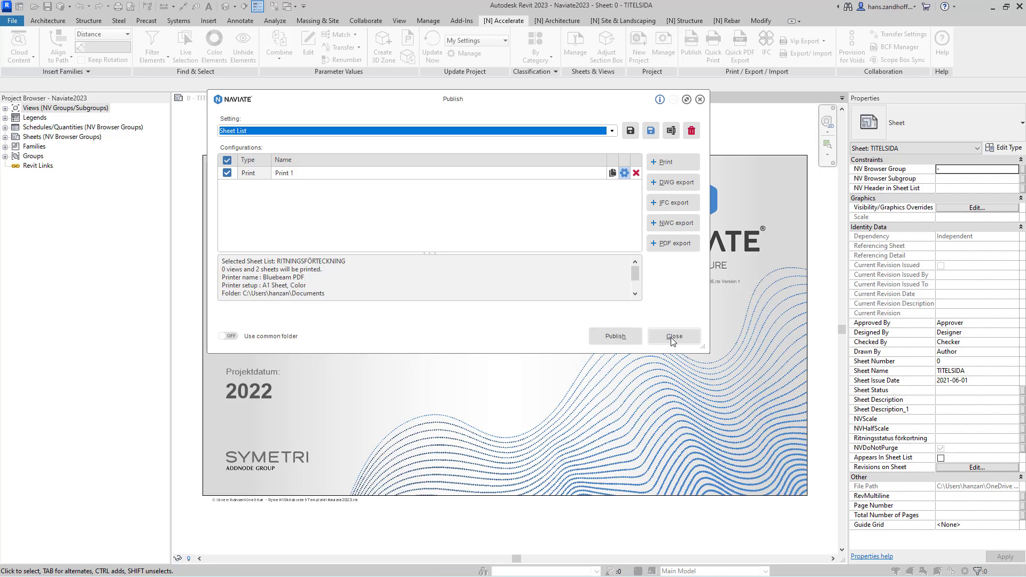
{"action": "left_click", "coordinate": [672, 340]}
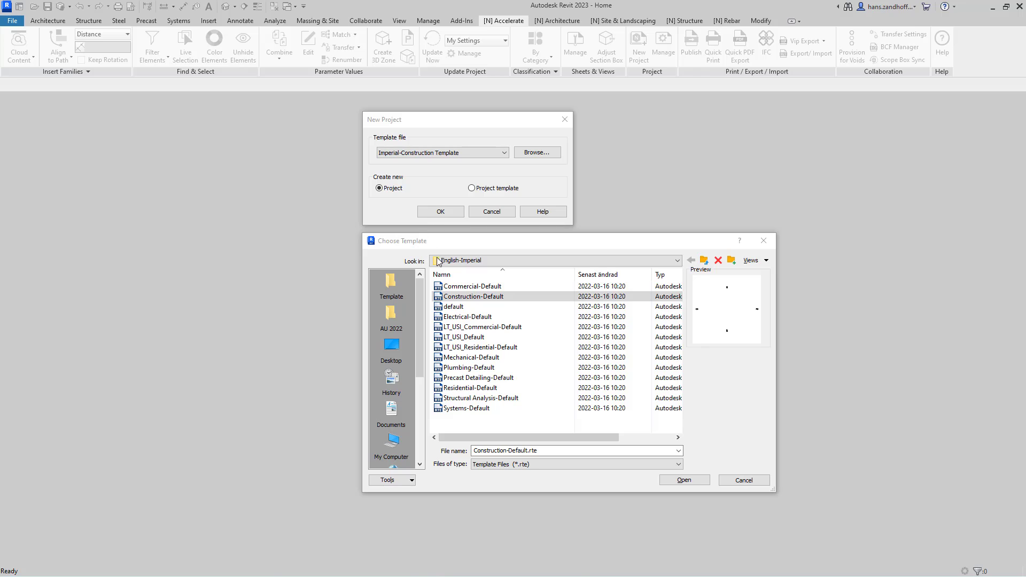
- Create a new project from the Naviate2023.rte template in the Template folder
{"action": "left_click", "coordinate": [394, 284]}
{"action": "left_click", "coordinate": [456, 287]}
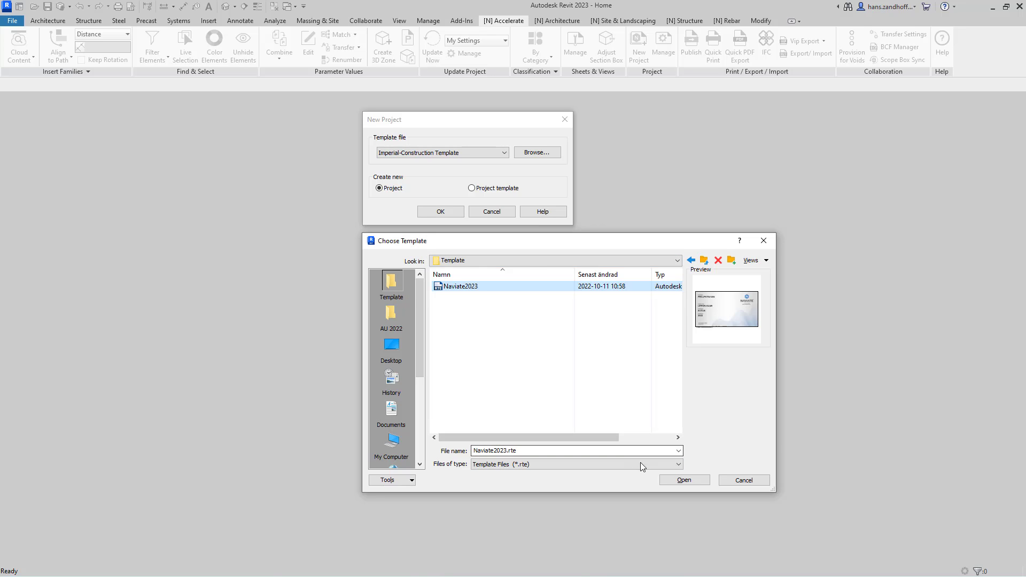
{"action": "left_click", "coordinate": [676, 483]}
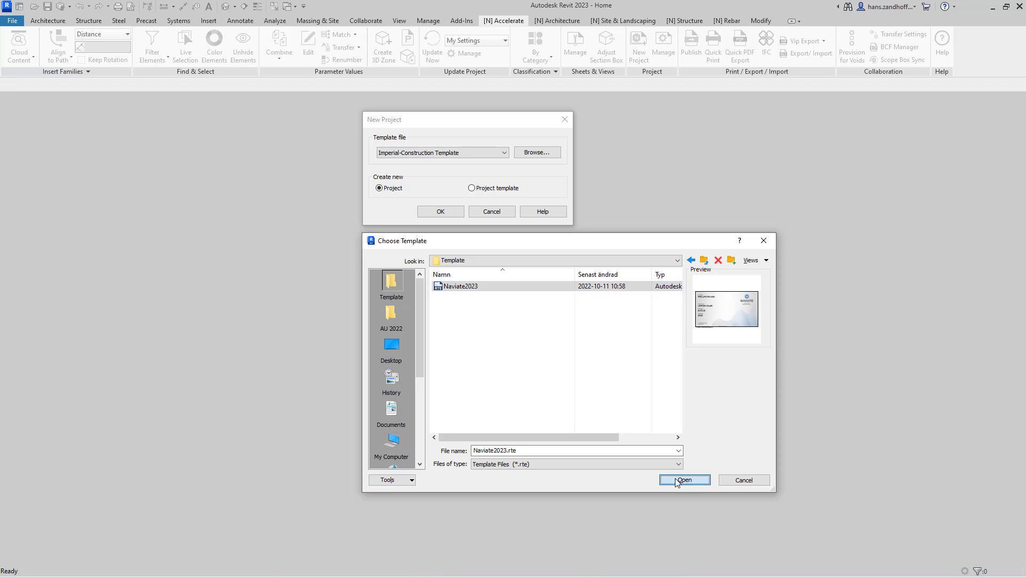
{"action": "left_click", "coordinate": [431, 214]}
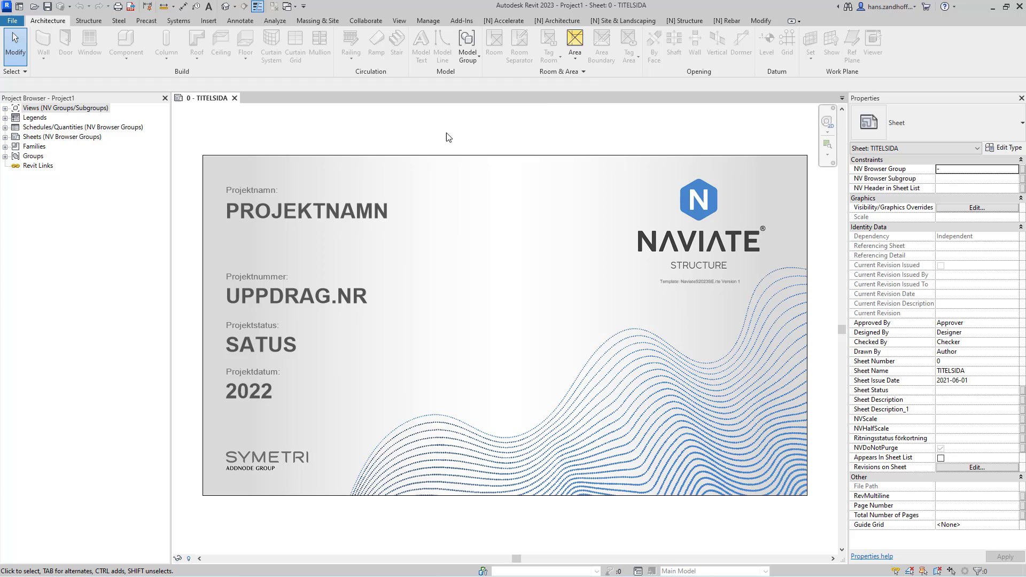
- Reopen Naviate Publish in Project1 and list the 2D Export, 3D Export and Sheet List settings
{"action": "left_click", "coordinate": [518, 25]}
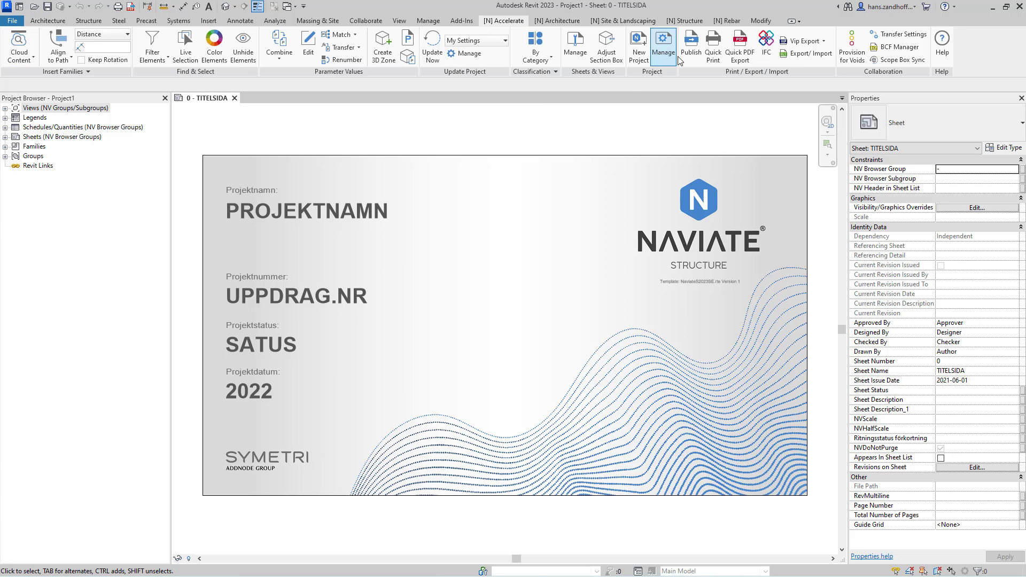
{"action": "left_click", "coordinate": [692, 47]}
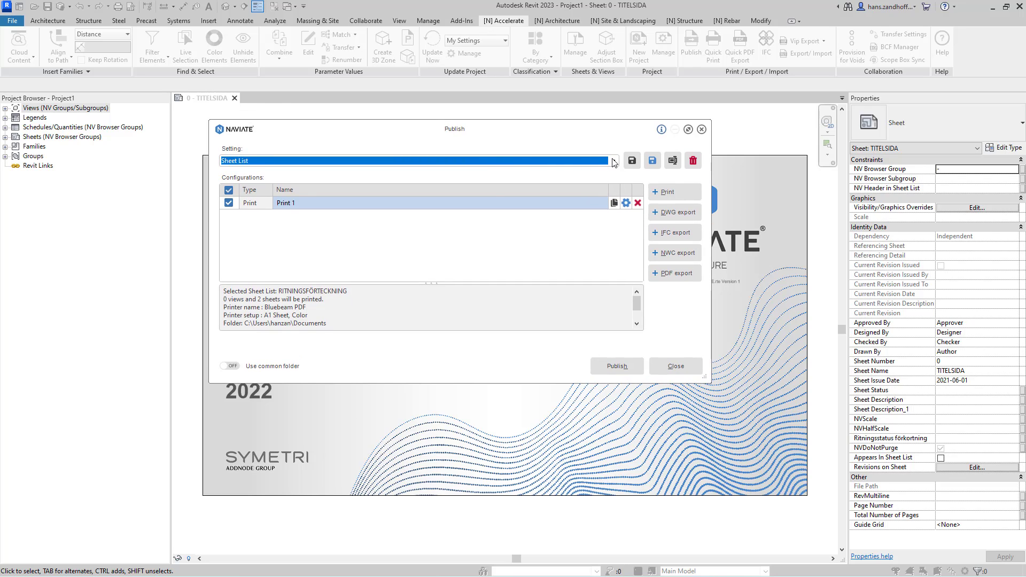
{"action": "left_click", "coordinate": [615, 161]}
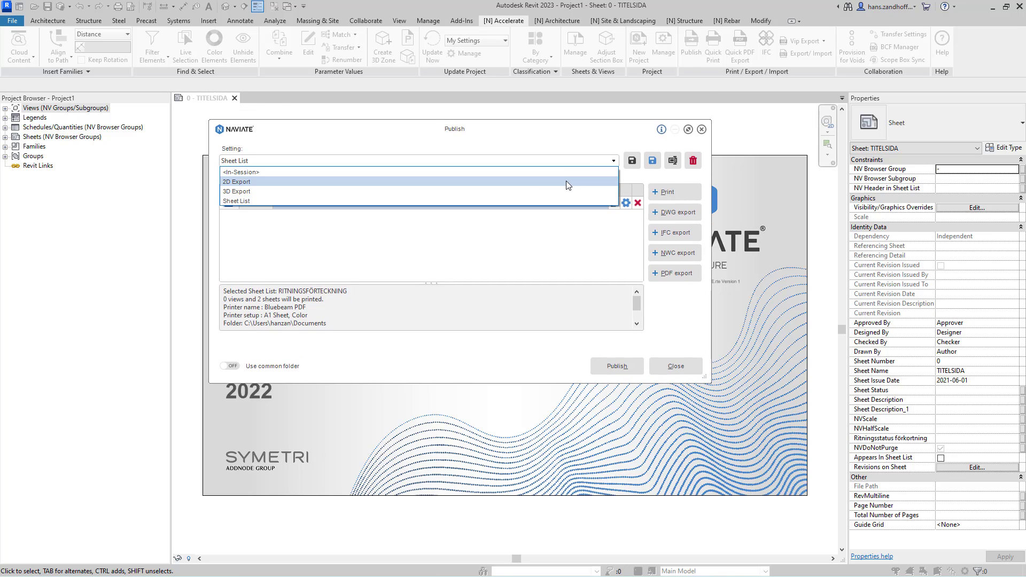